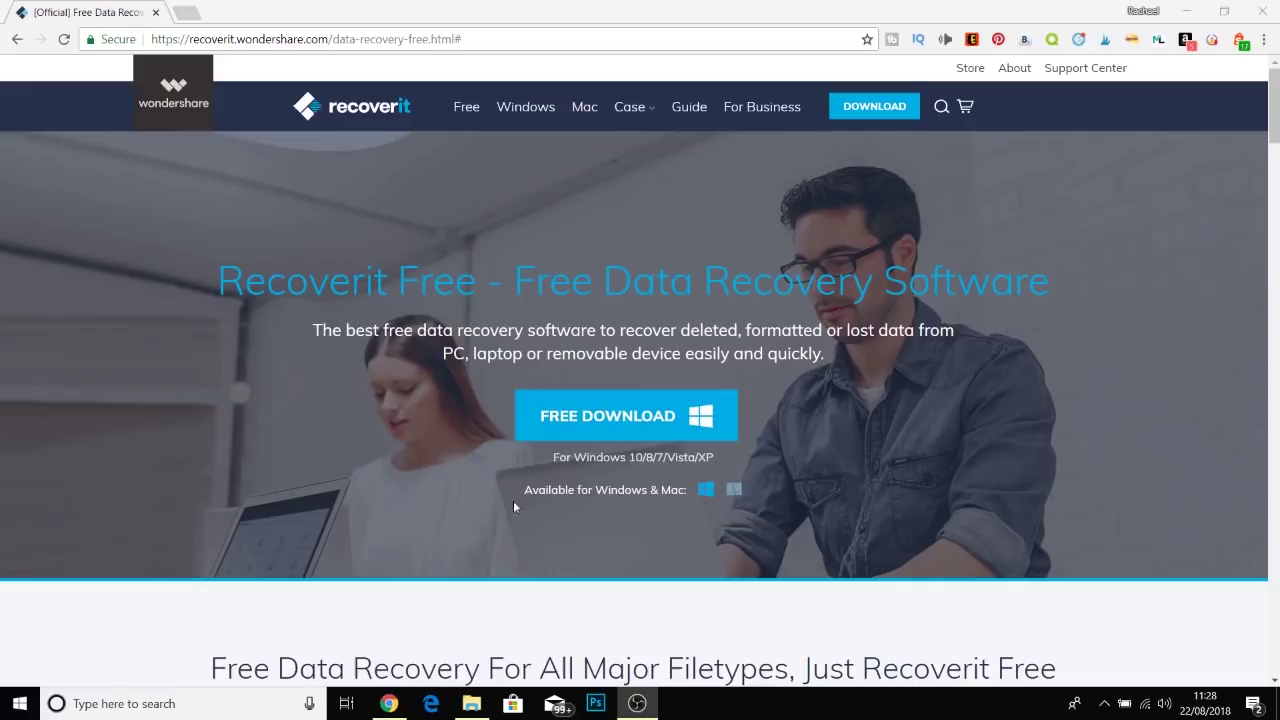
Download the Recoverit Free installer and run recoverit_setup.exe until the installation finishes
left_click(690, 414)
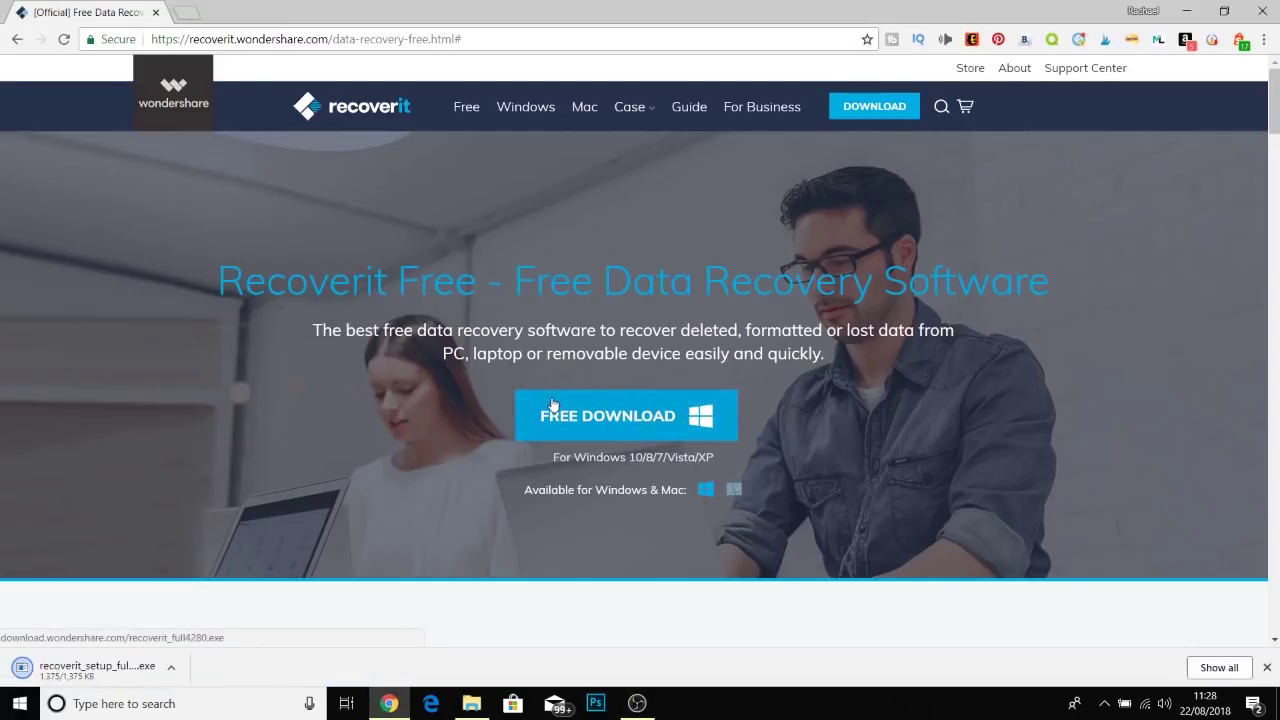
left_click(108, 673)
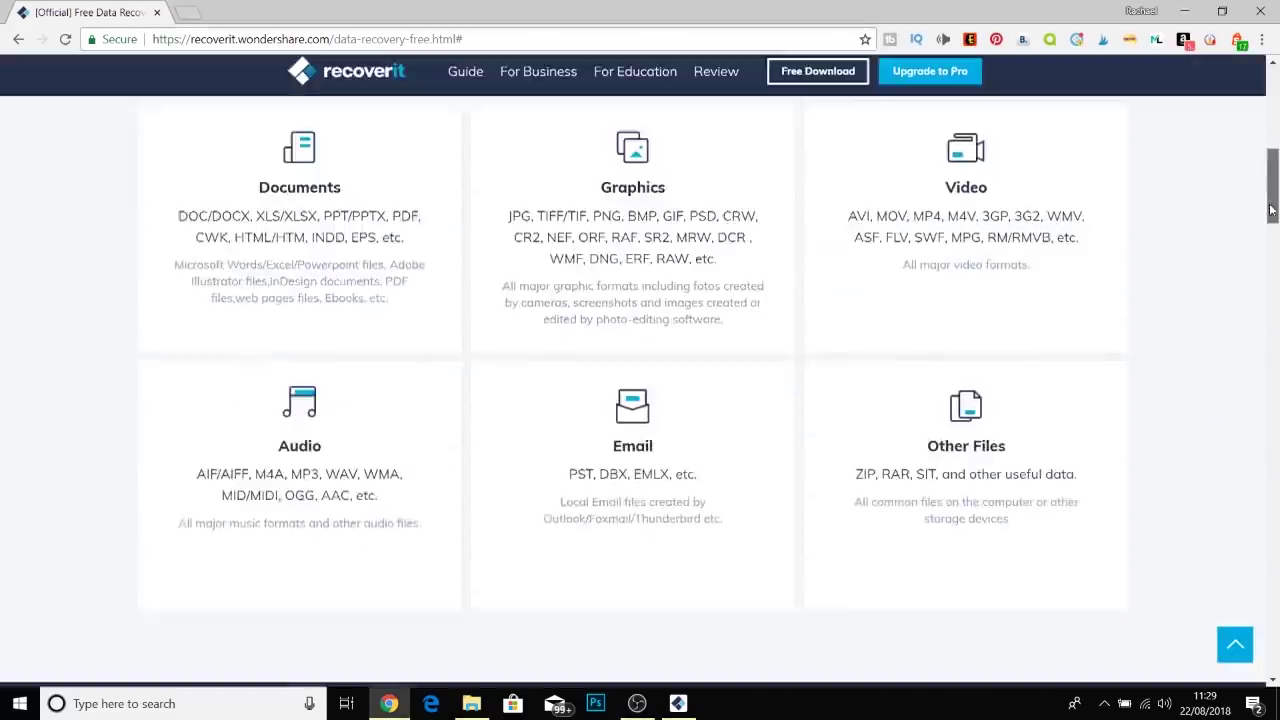
left_click_drag(1273, 198, 1273, 438)
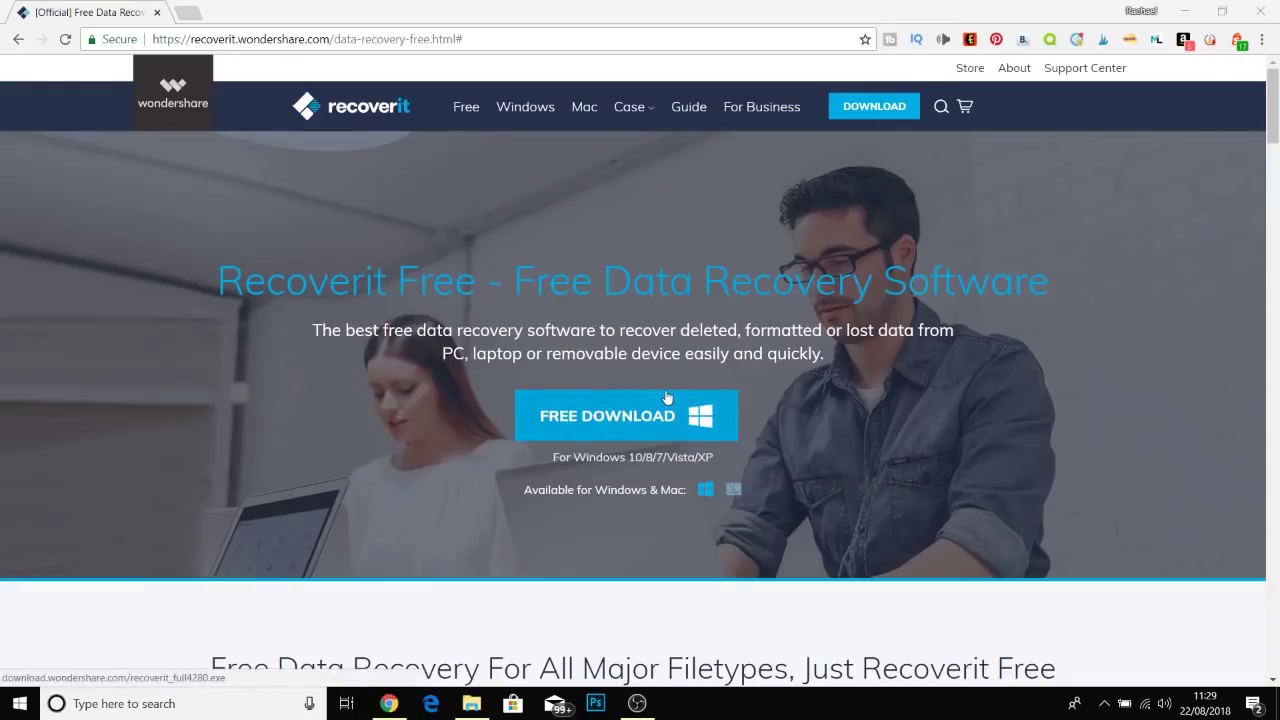
Launch Recoverit Free to its home screen of eight recovery modes, including Deleted Files Recovery
left_click(667, 397)
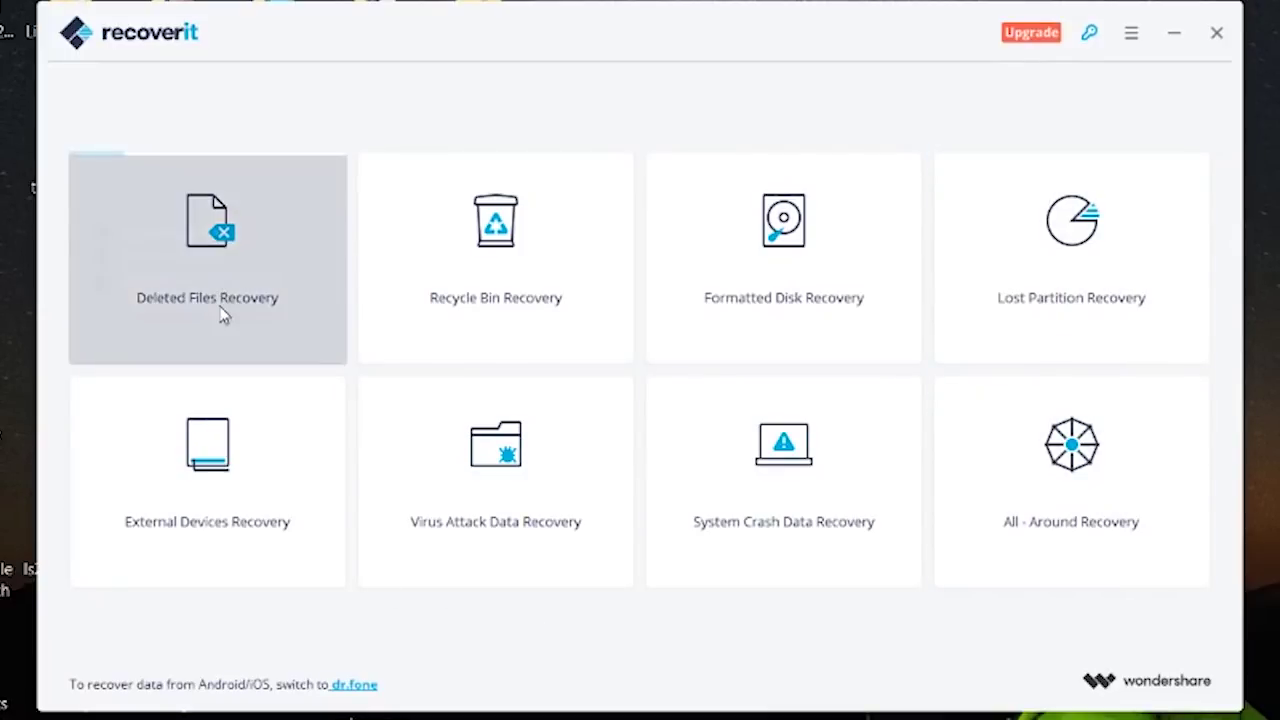
mouse_move(222, 314)
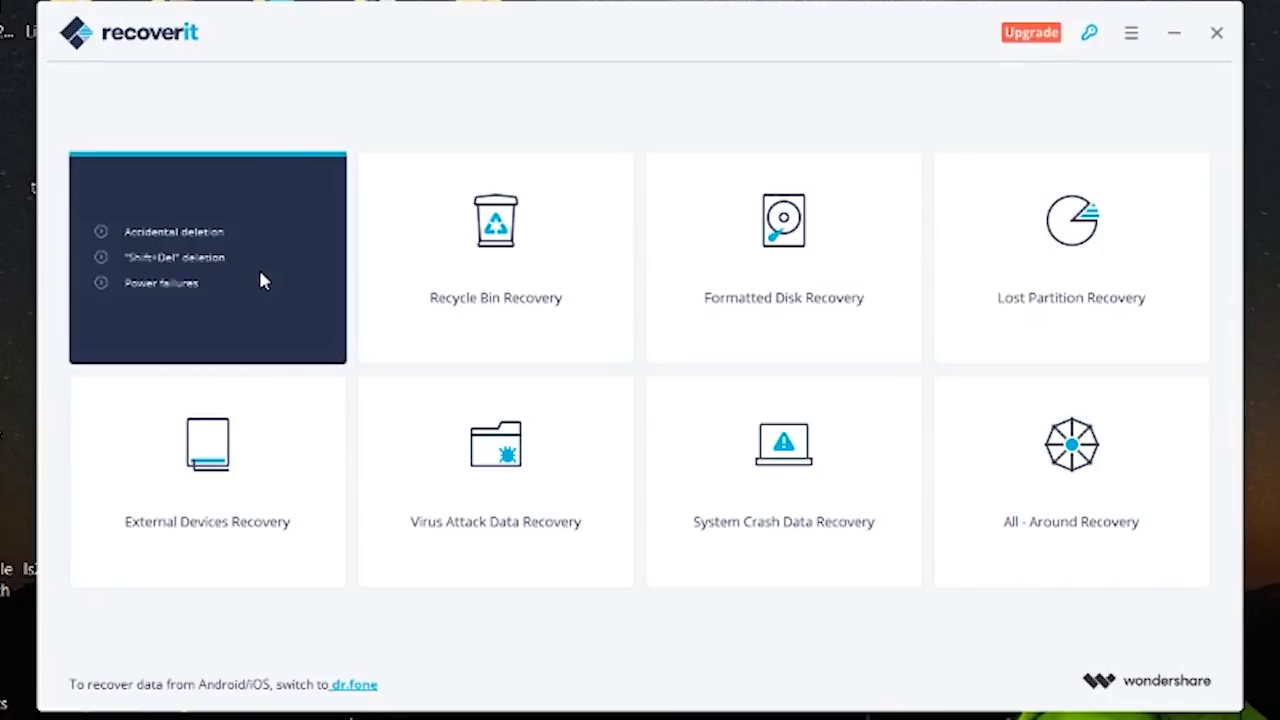
Run Deleted Files Recovery on the C: drive, switching between Files View and Tree View while it scans
left_click(238, 283)
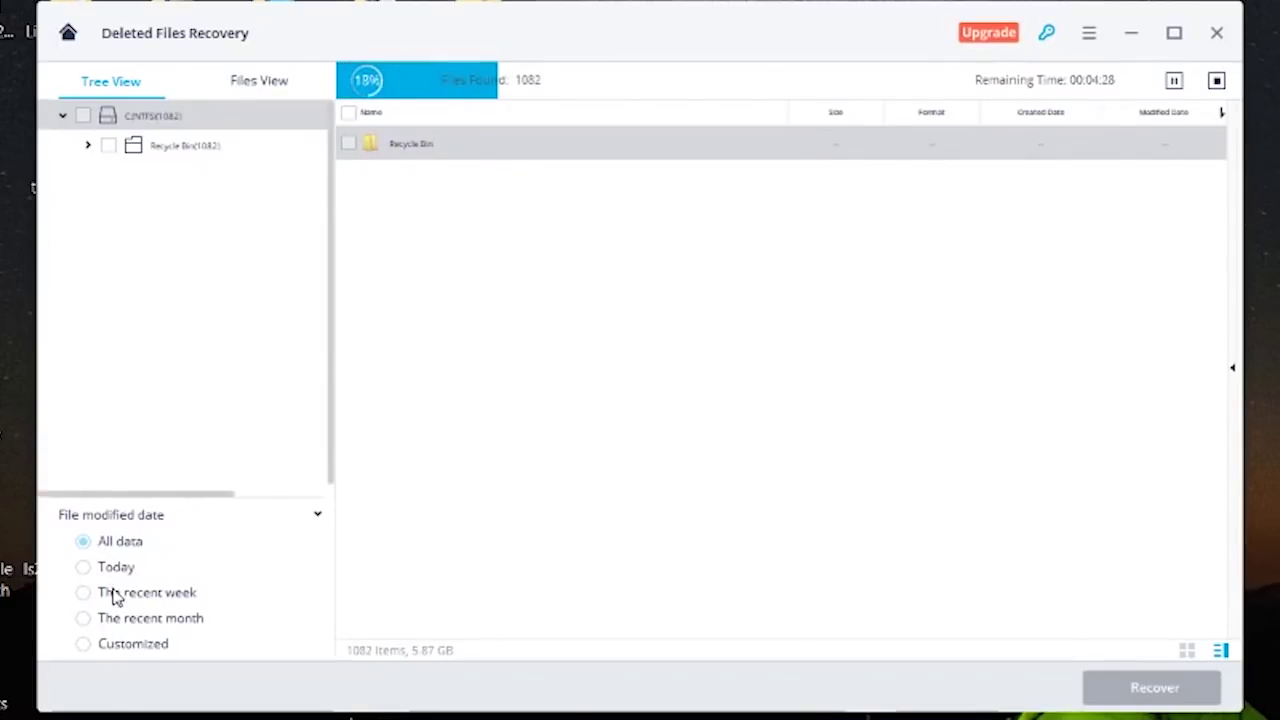
left_click(261, 86)
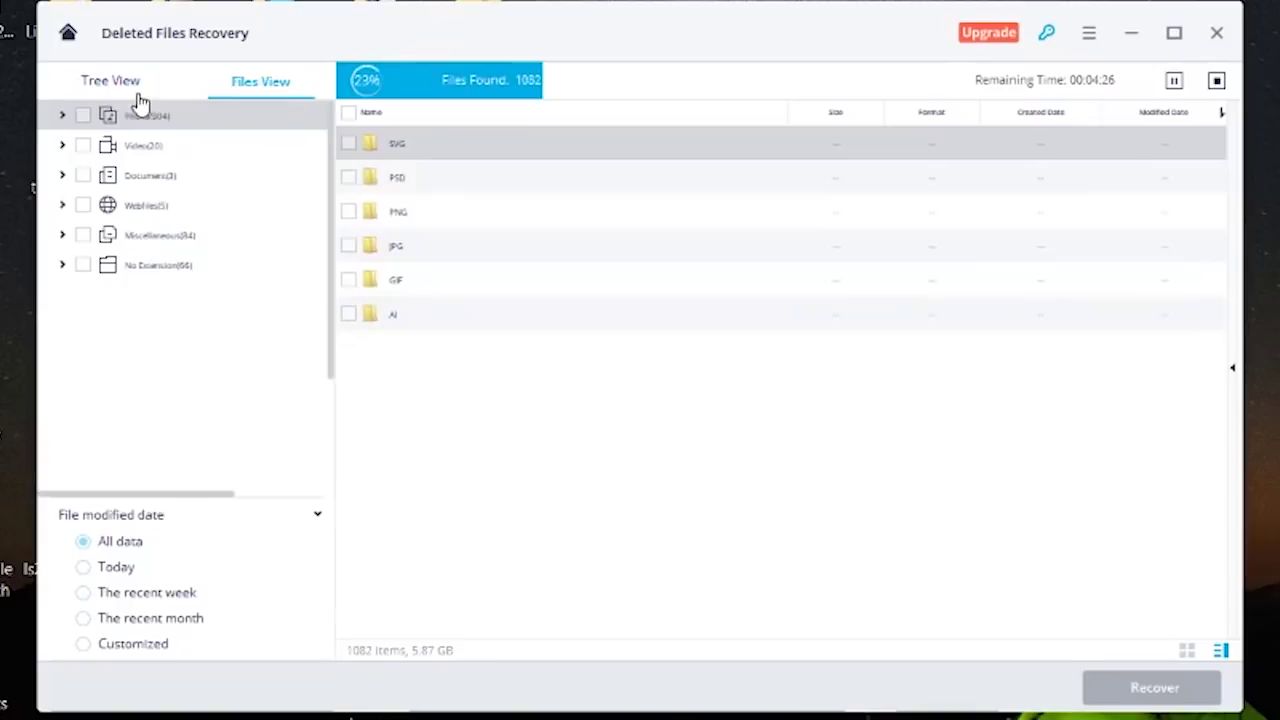
left_click(127, 90)
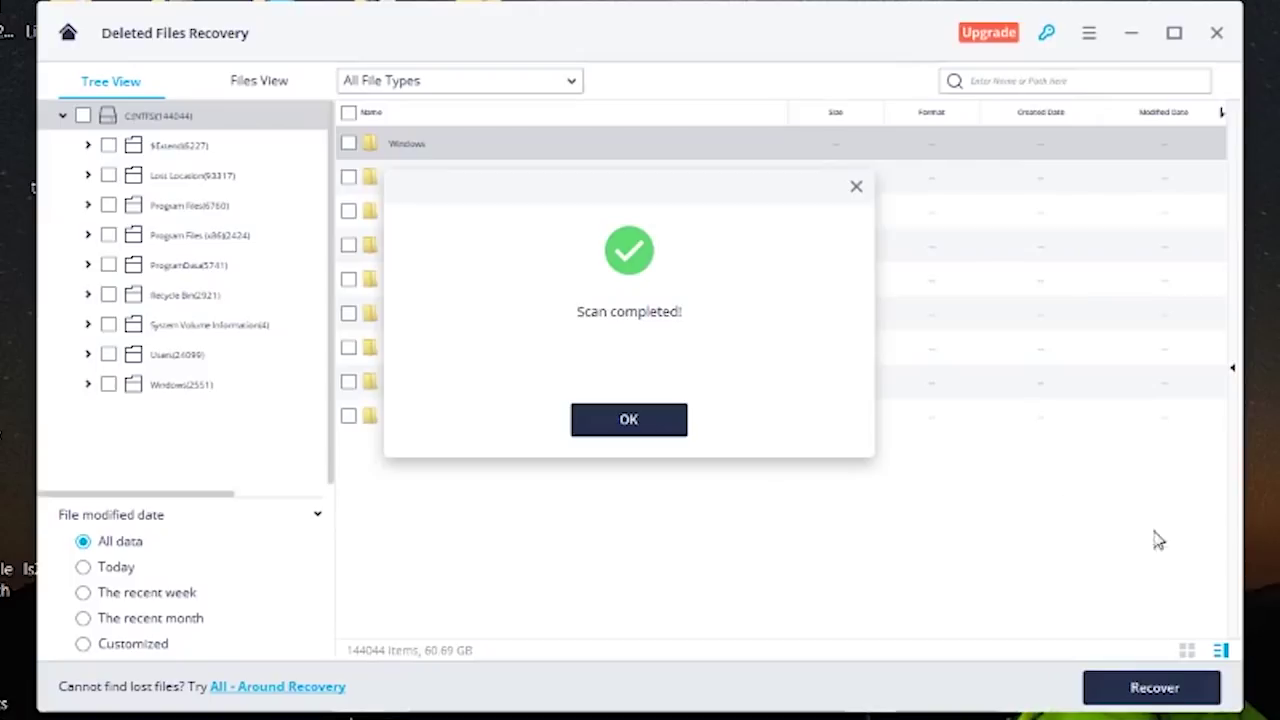
Dismiss the scan-completed notice and select SoakUpTheSunSVG.otf from the Recycle Bin results
left_click(643, 428)
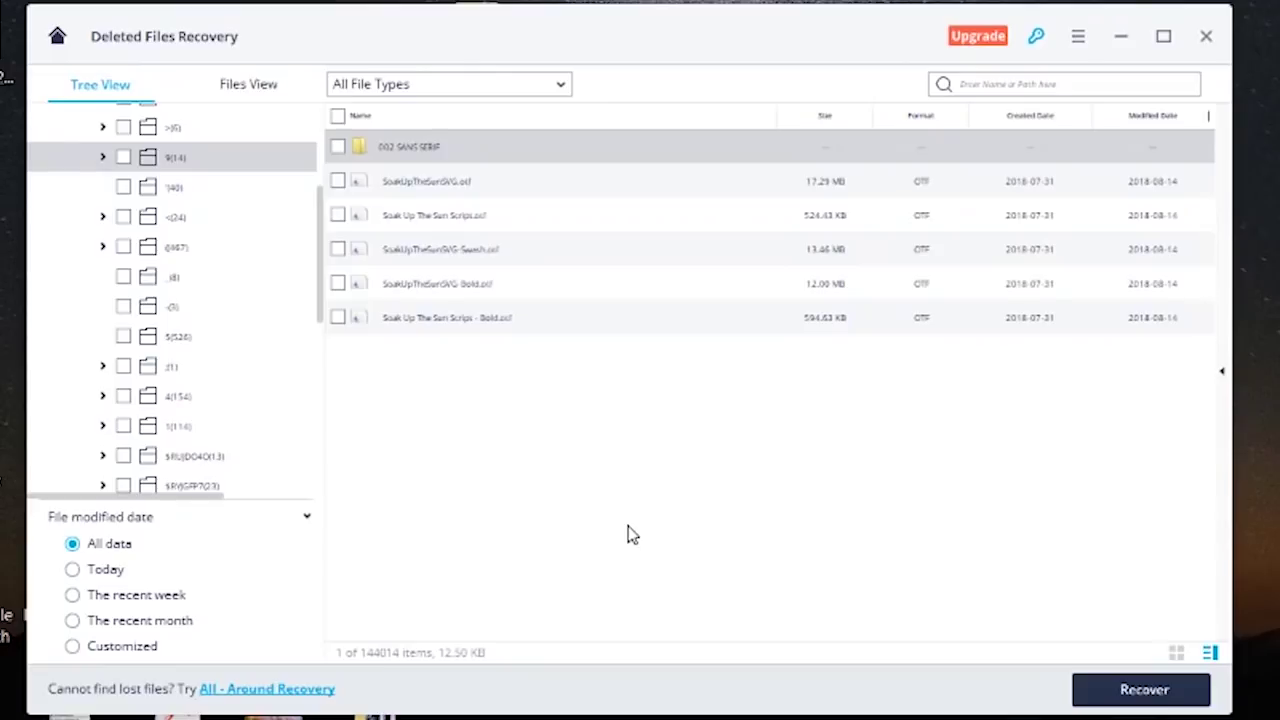
scroll(251, 277, "up", 2)
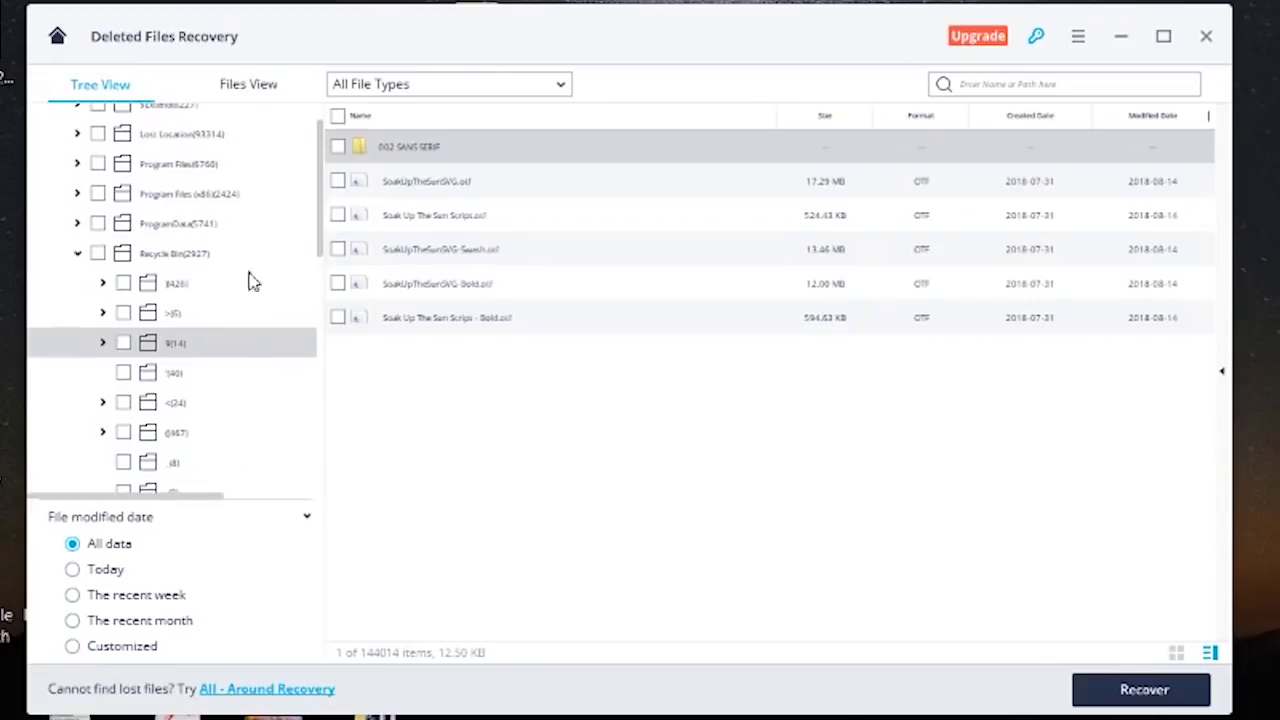
left_click(442, 181)
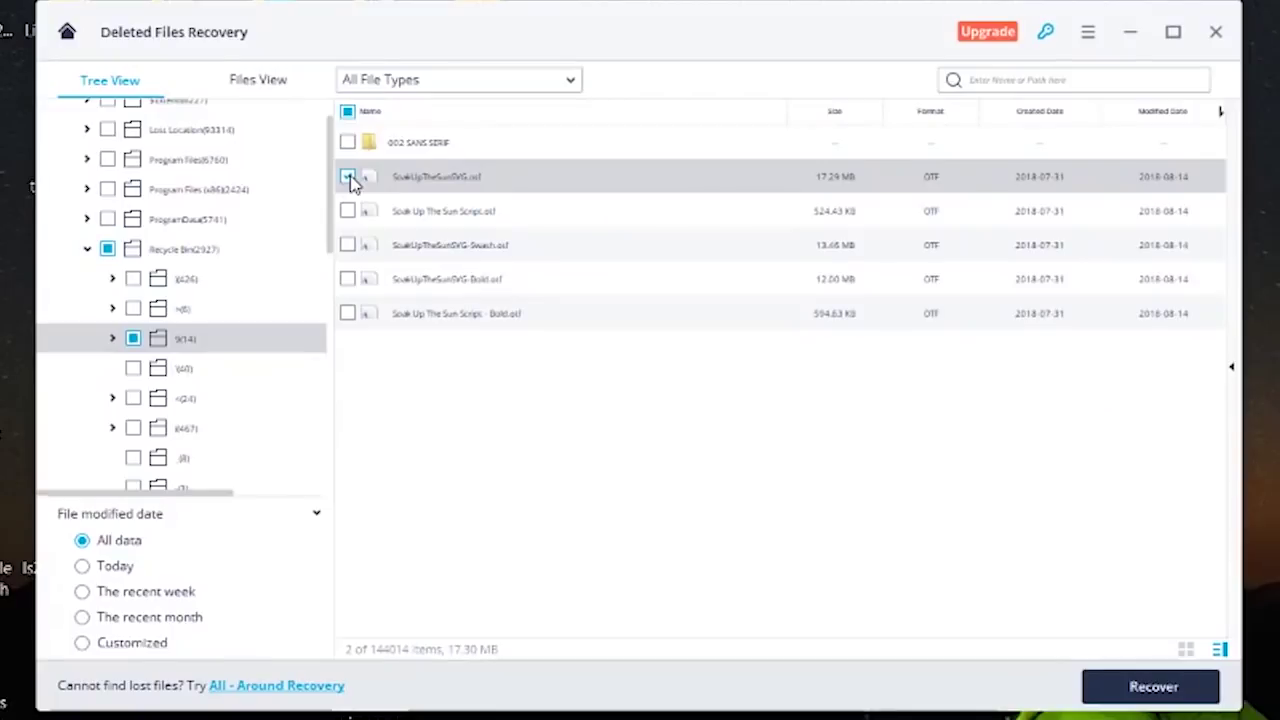
Tick SoakUpTheSunSVG.otf and start recovering it with the free version
left_click(338, 181)
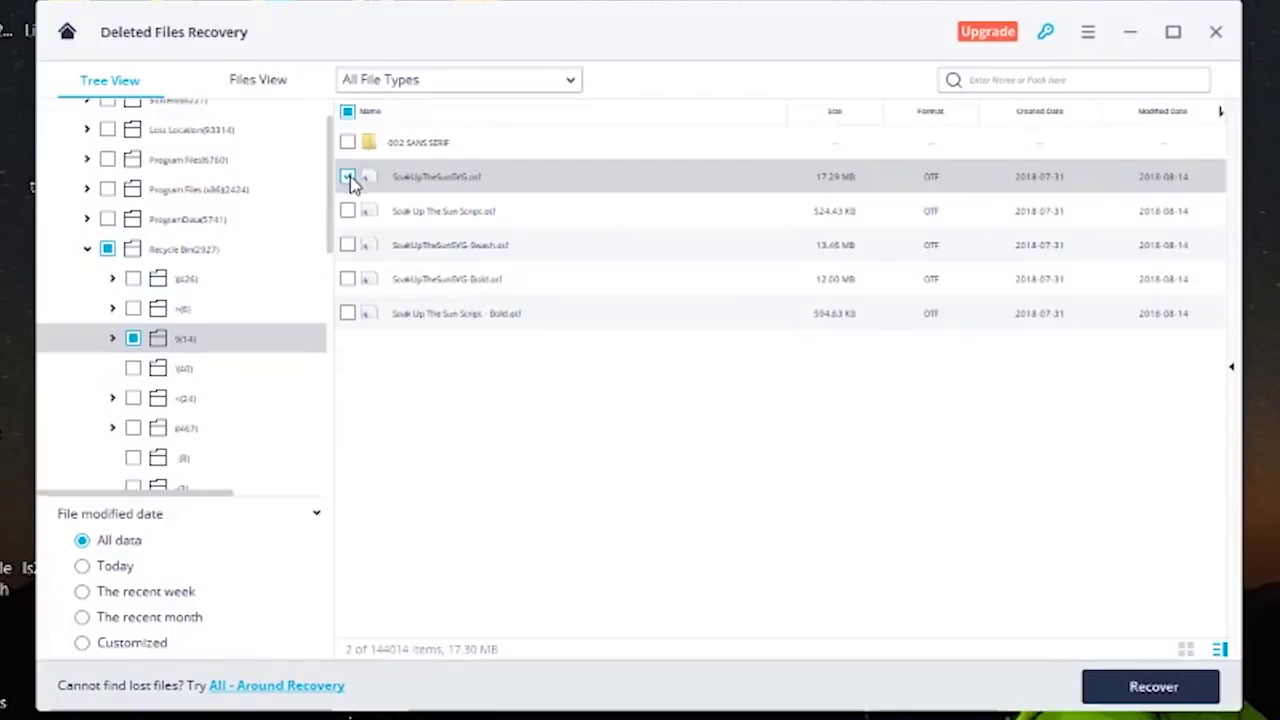
left_click(1157, 700)
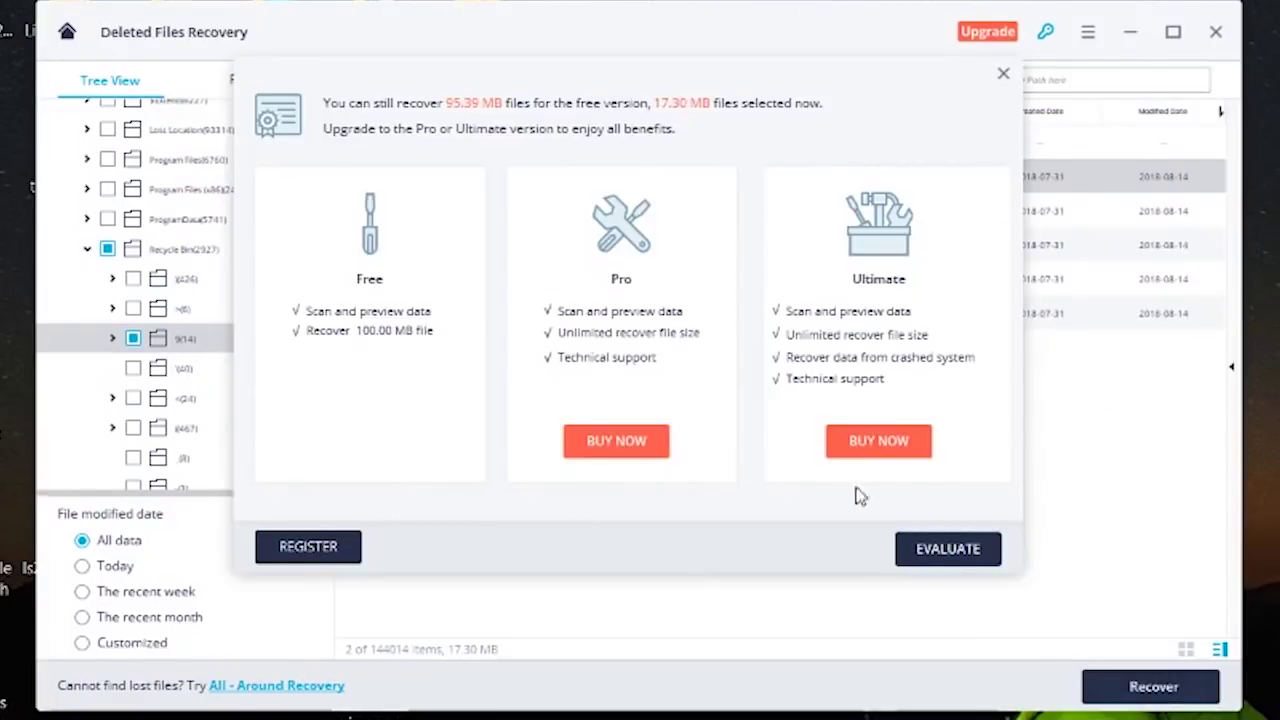
left_click(946, 549)
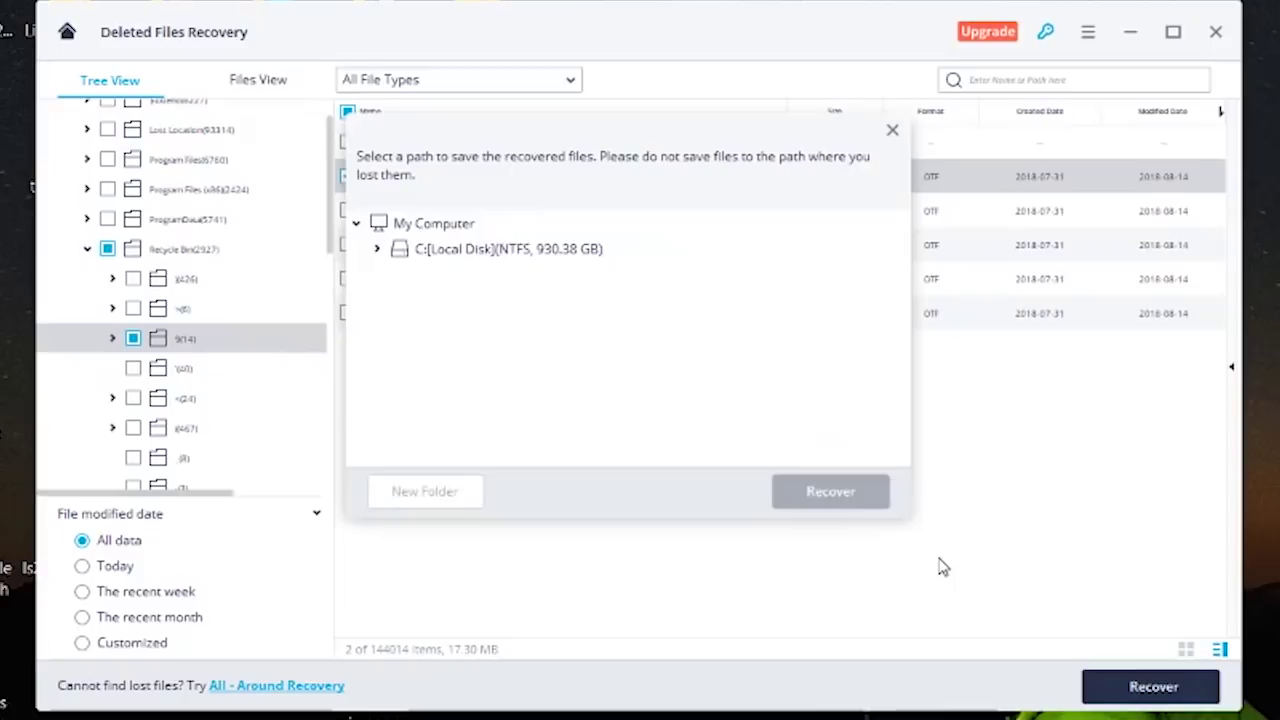
Save the recovered font to the Desktop, accepting the same-partition warning
left_click(379, 250)
left_click(399, 377)
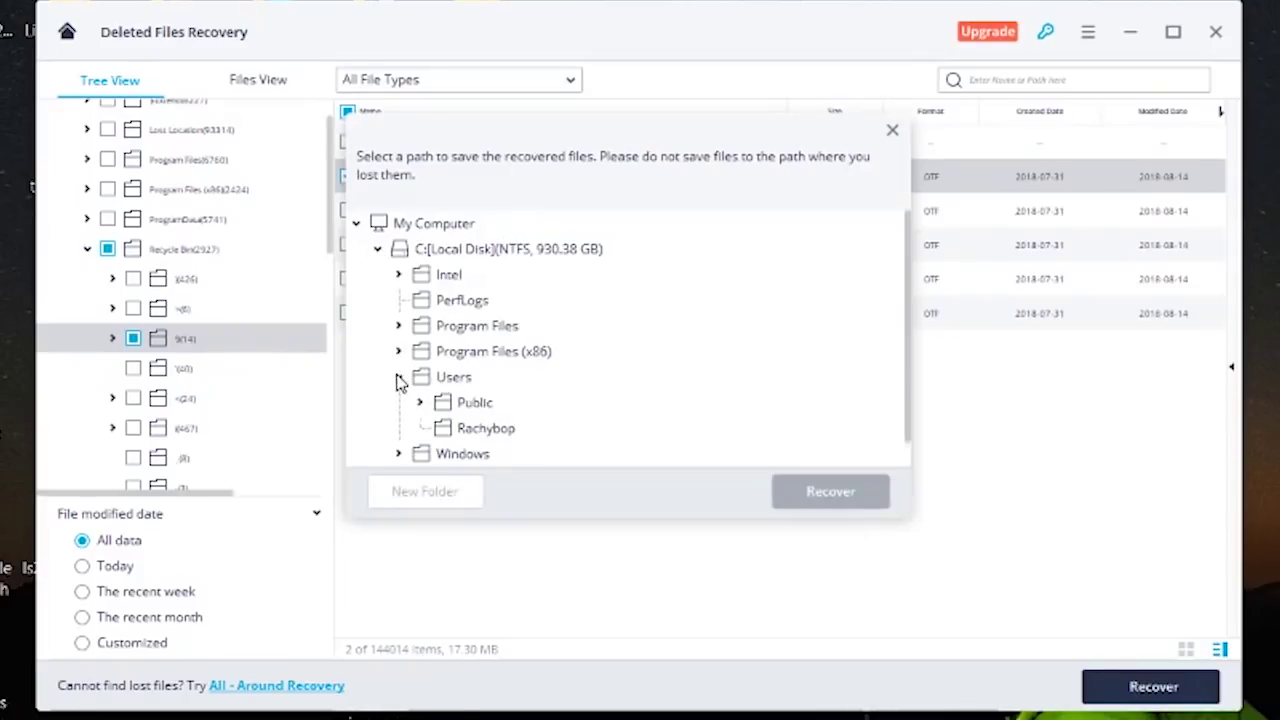
left_click(420, 428)
scroll(566, 374, "down", 2)
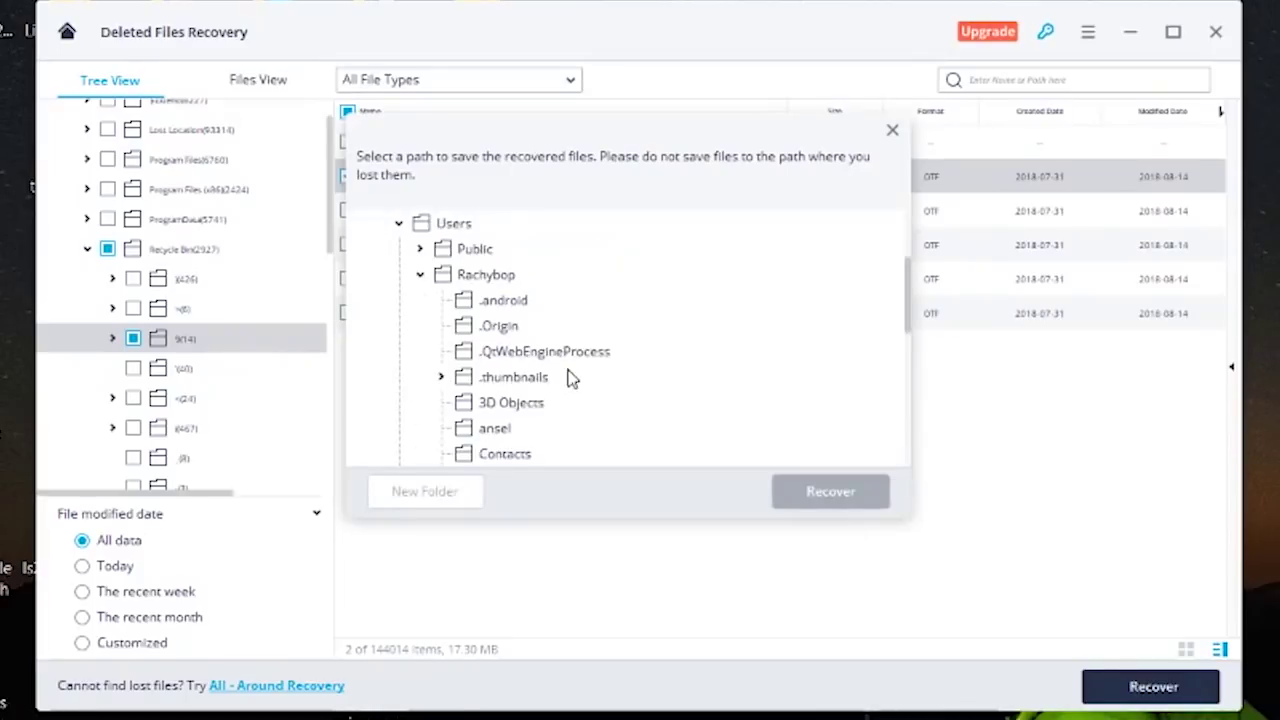
scroll(520, 390, "down", 2)
scroll(522, 392, "up", 1)
scroll(525, 395, "down", 1)
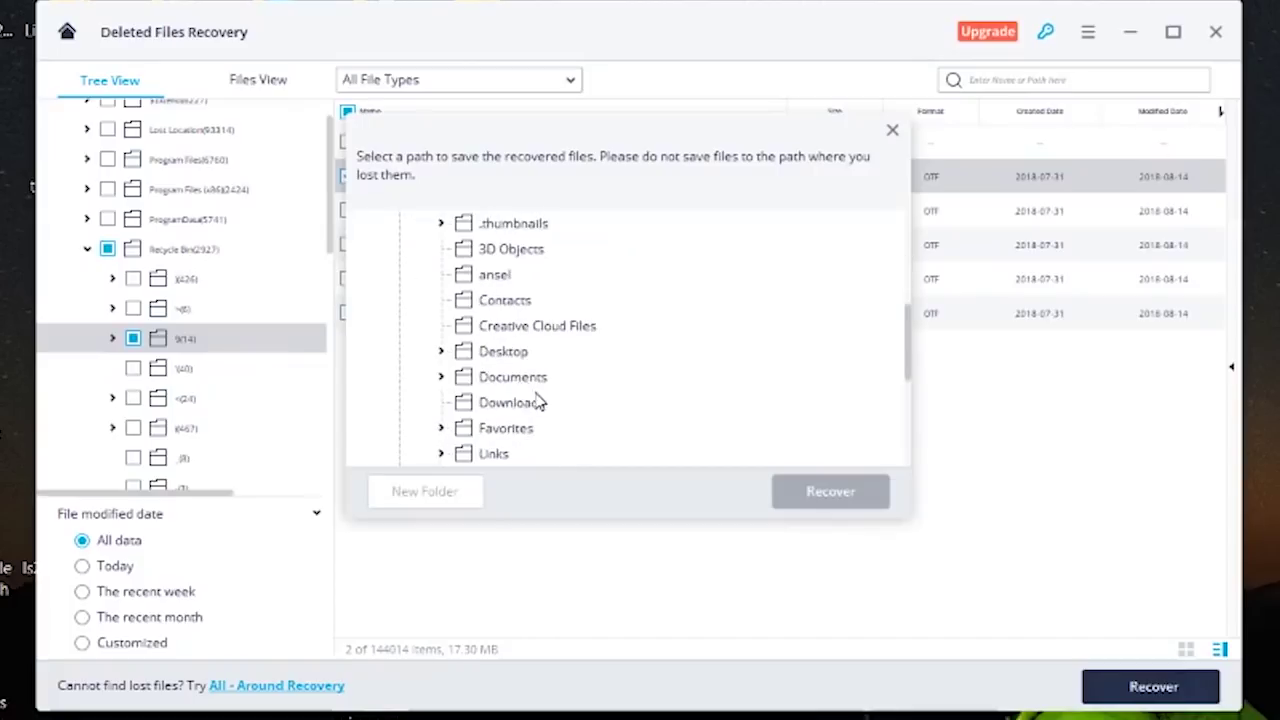
left_click(507, 351)
left_click(795, 489)
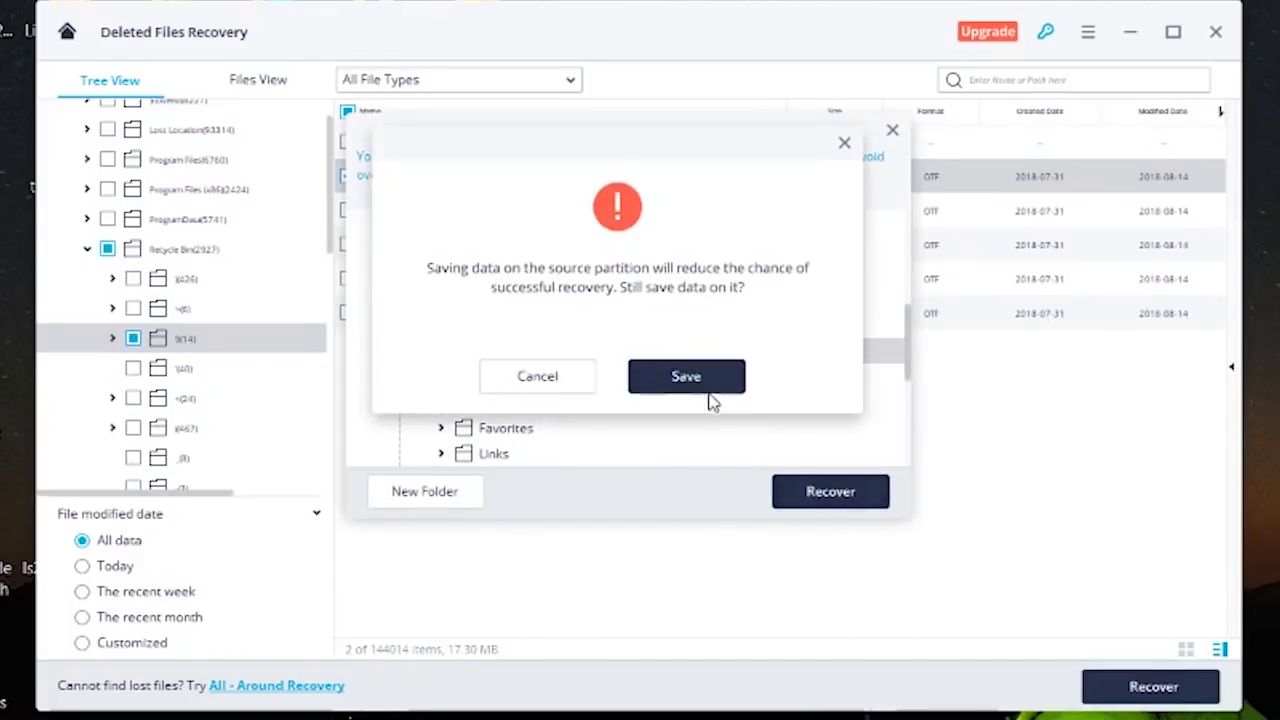
left_click(702, 386)
Open the recovery folder, go into C > Recycle Bin > 9, and select the SoakUpTheSunSVG font file
left_click(649, 421)
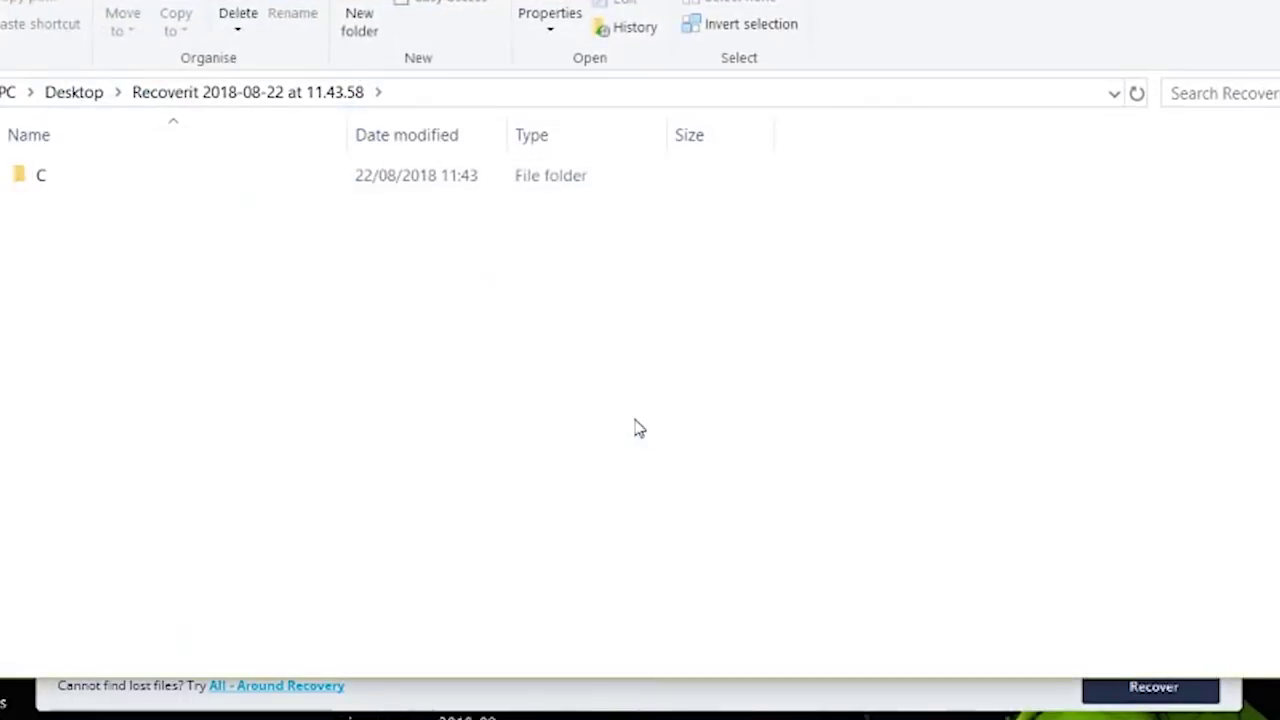
double_click(110, 182)
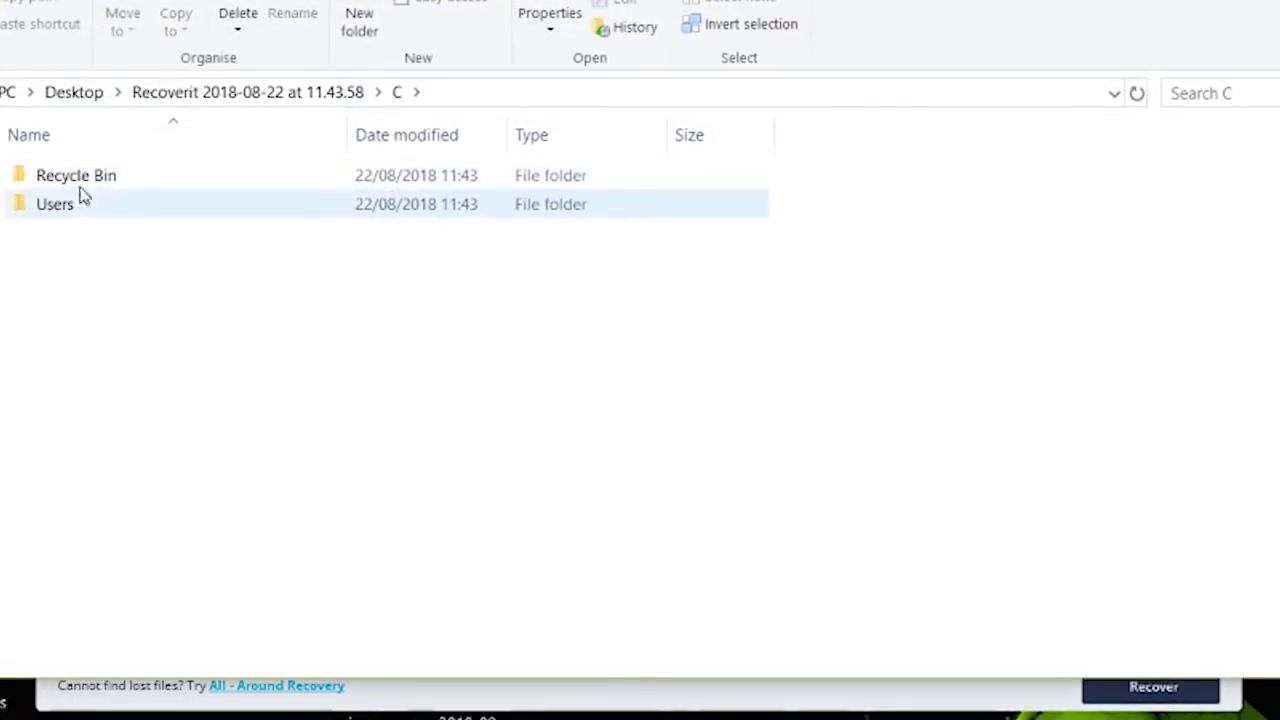
double_click(86, 204)
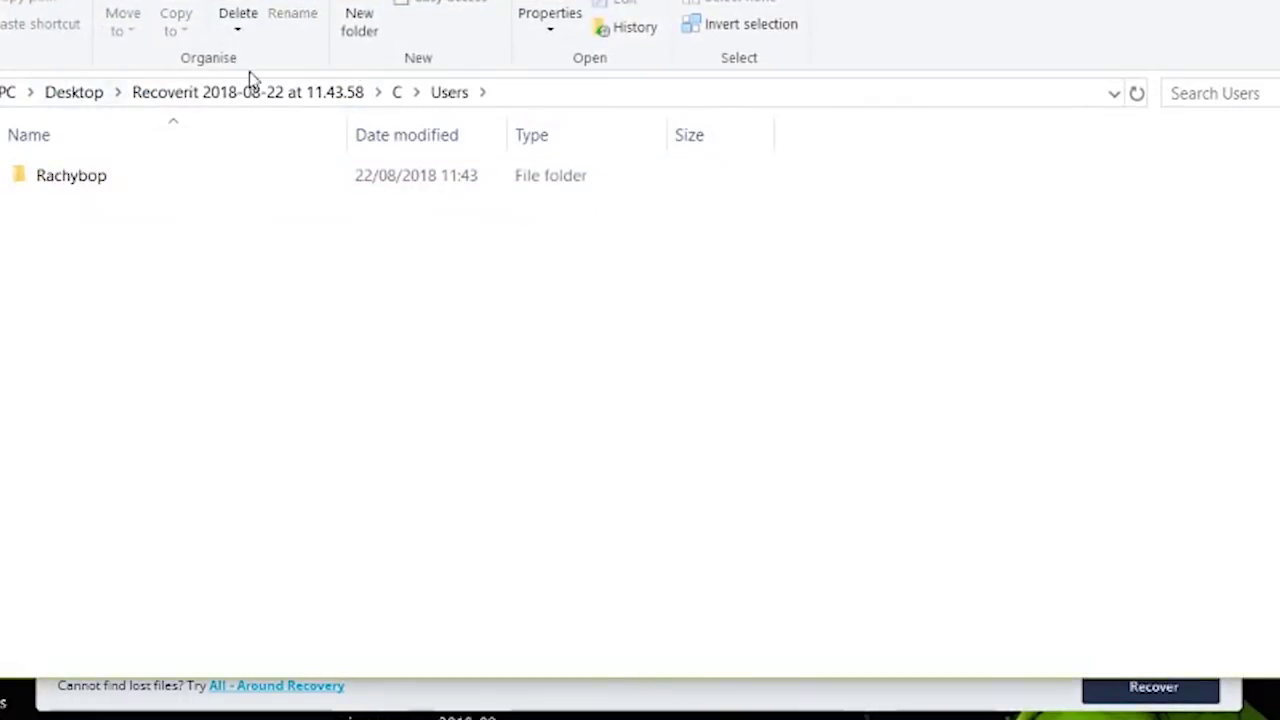
double_click(125, 184)
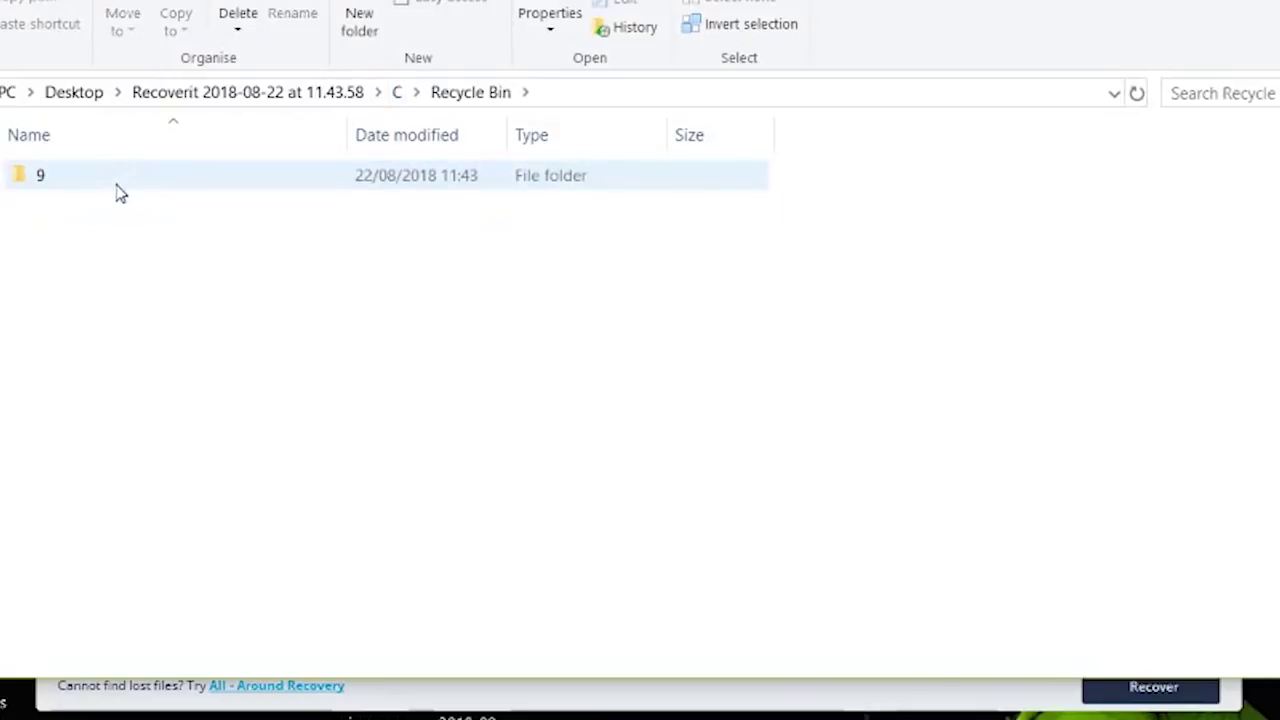
double_click(118, 187)
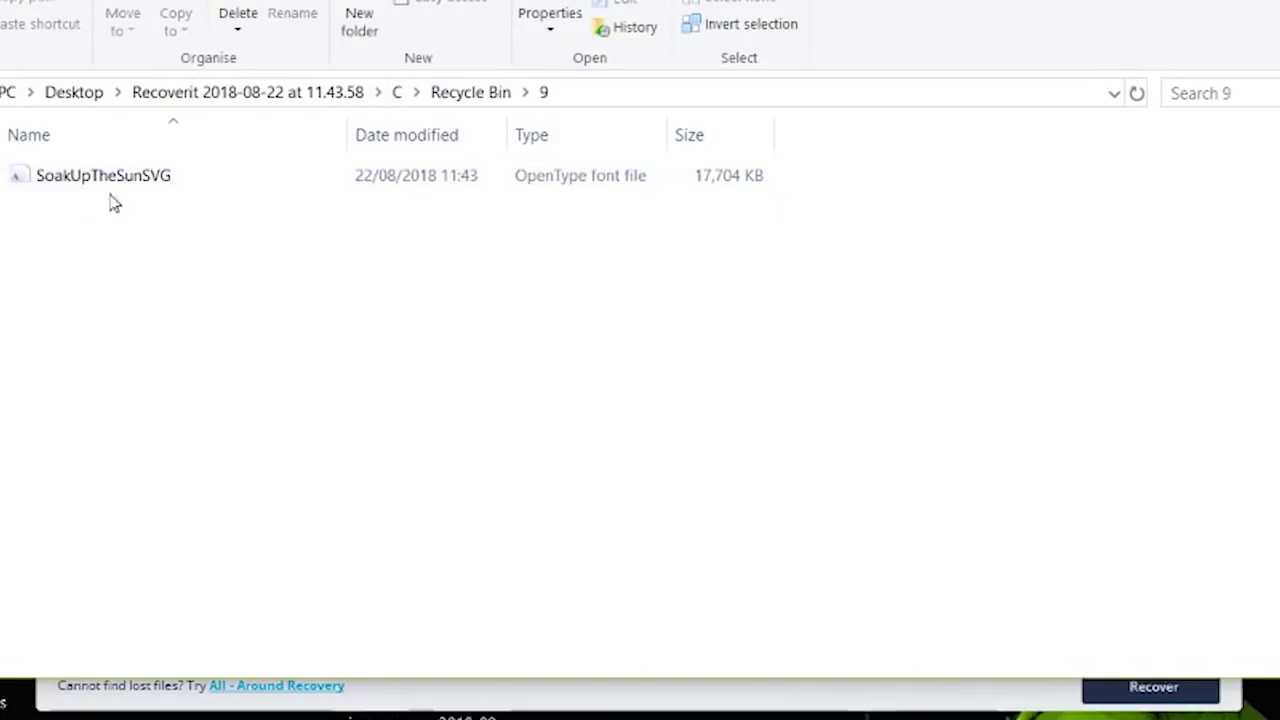
left_click(135, 183)
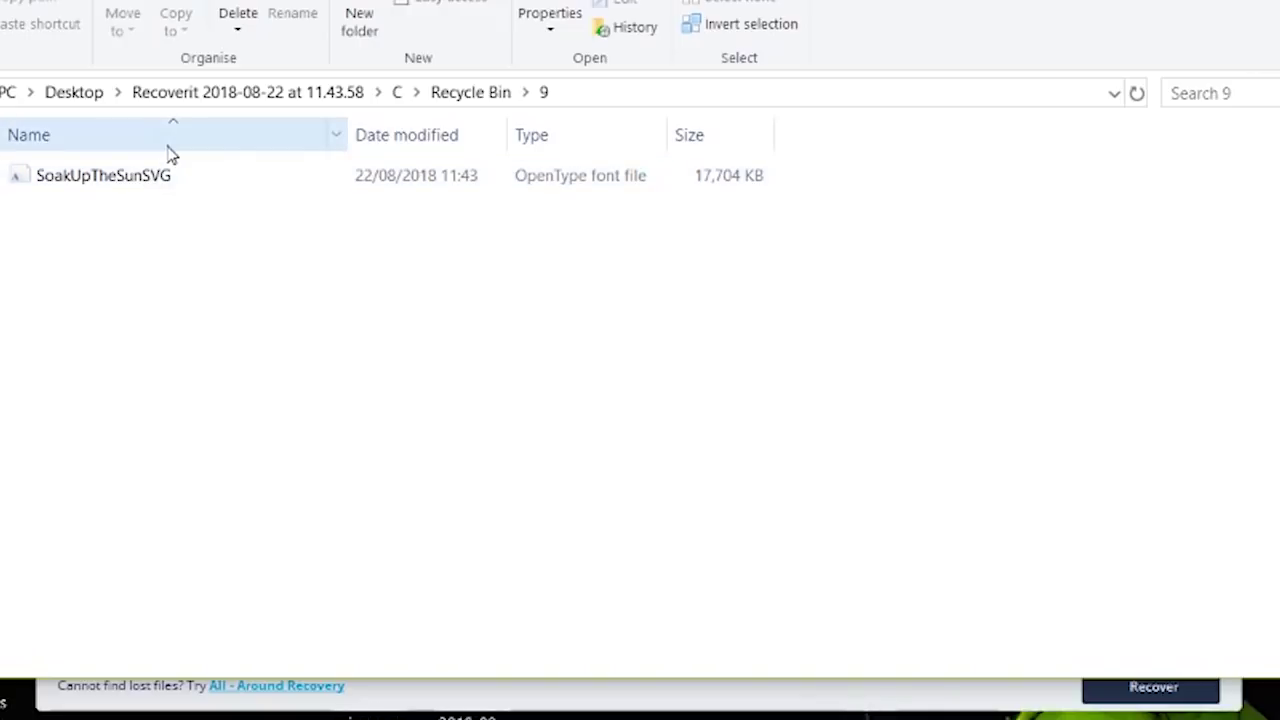
Close File Explorer, dismiss the completion message, and expand Photo > PNG in Files View to list its files
key("alt+F4")
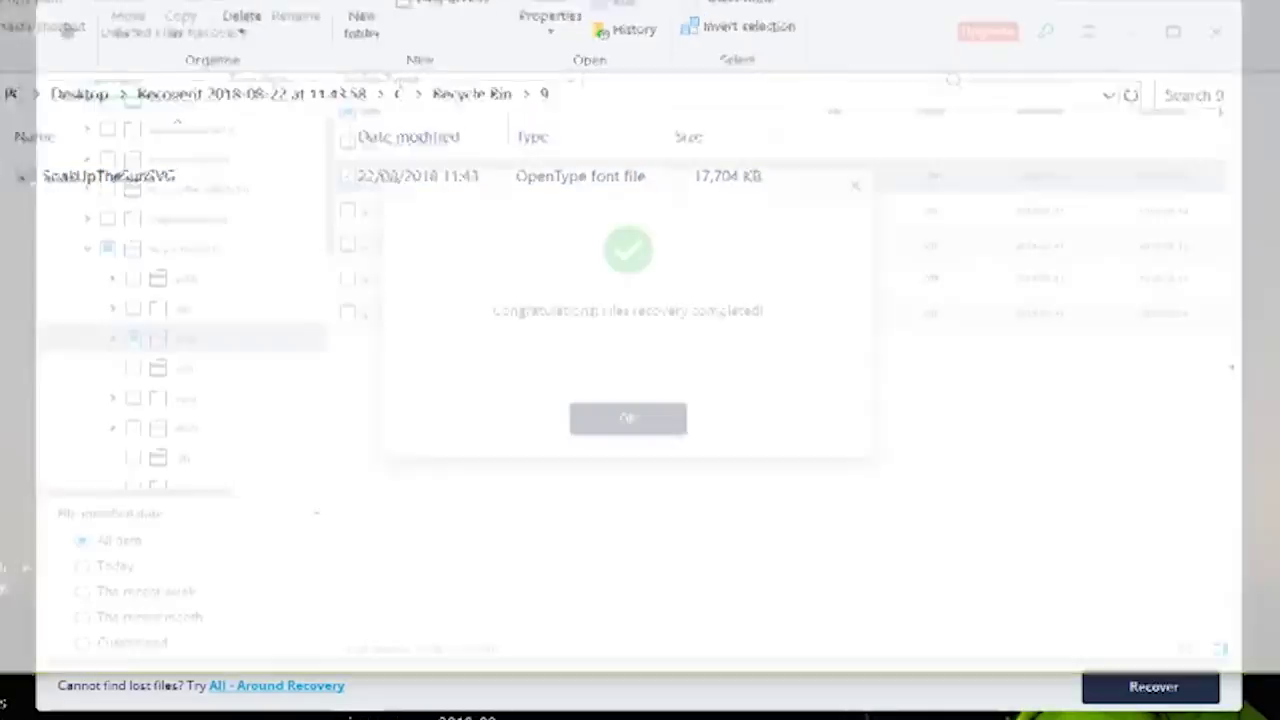
left_click(664, 414)
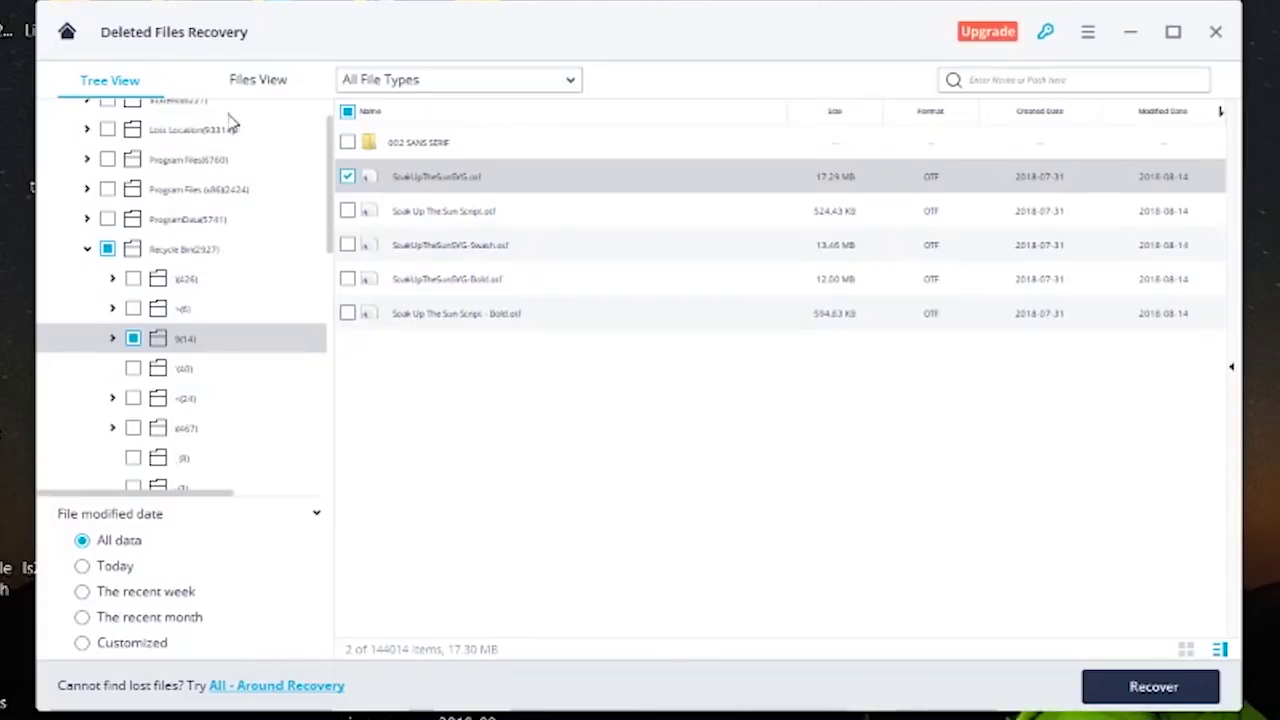
left_click(257, 84)
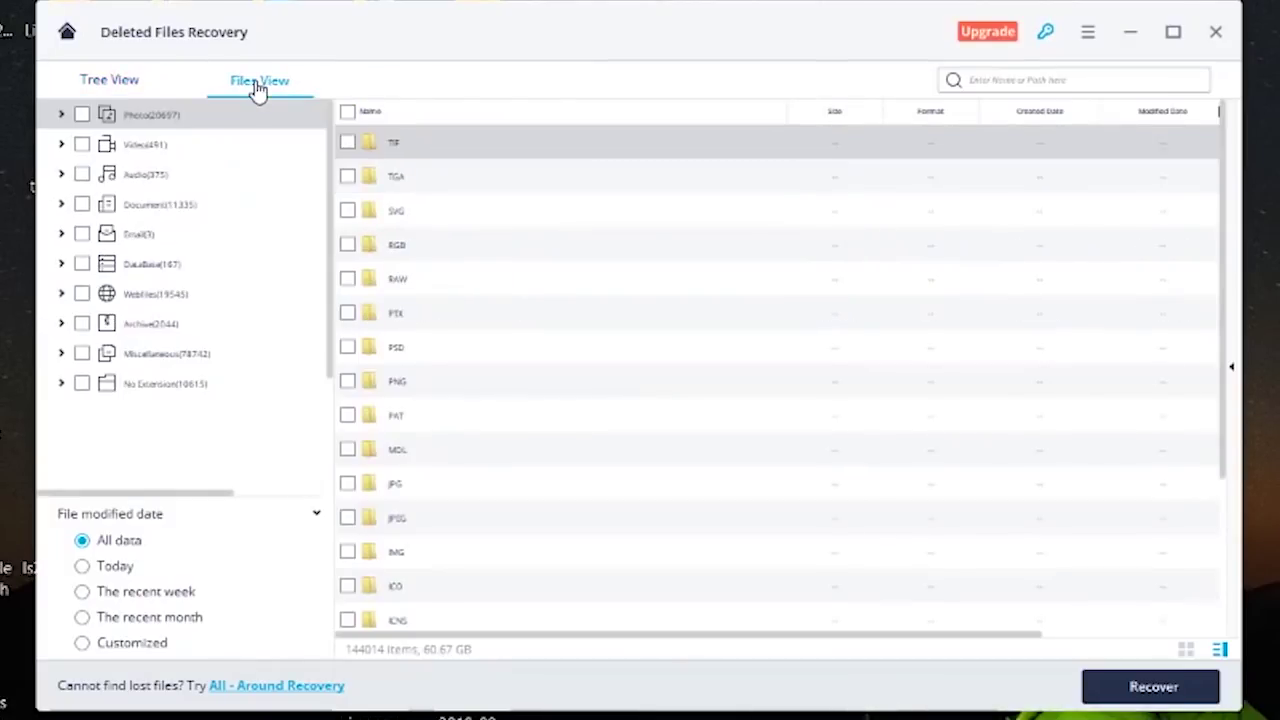
left_click(63, 115)
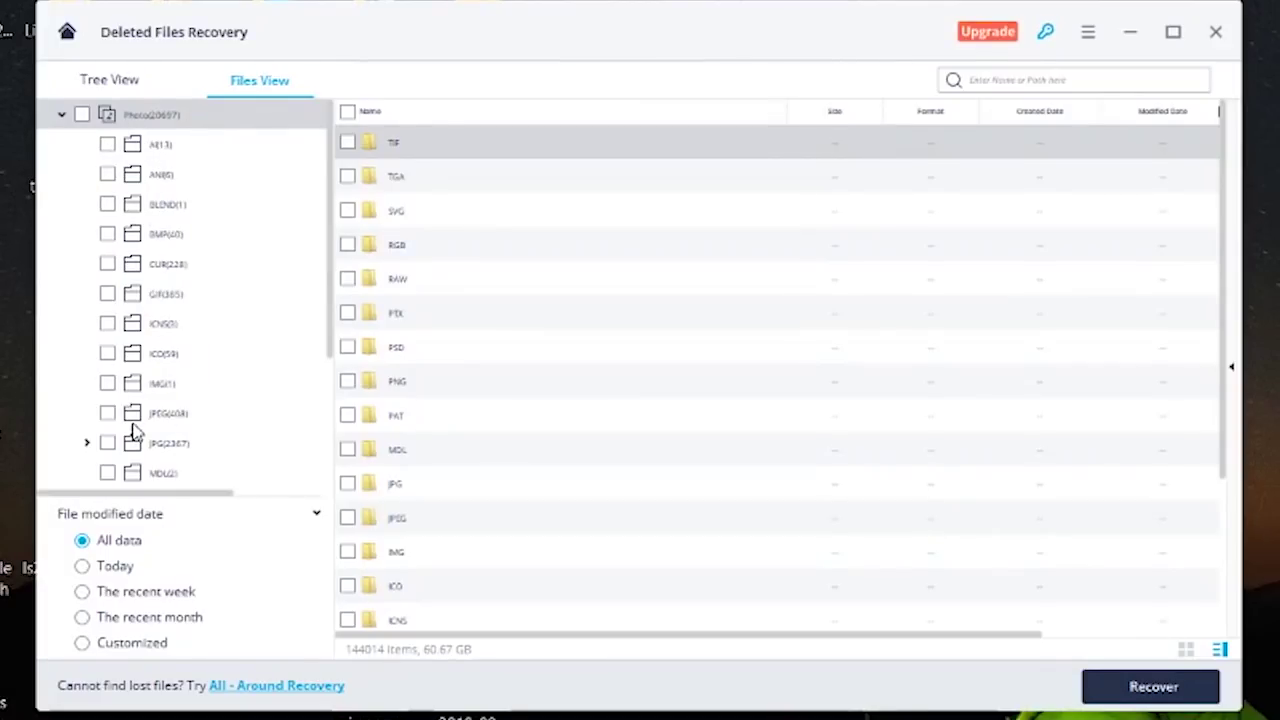
scroll(129, 430, "down", 2)
left_click(112, 358)
double_click(424, 286)
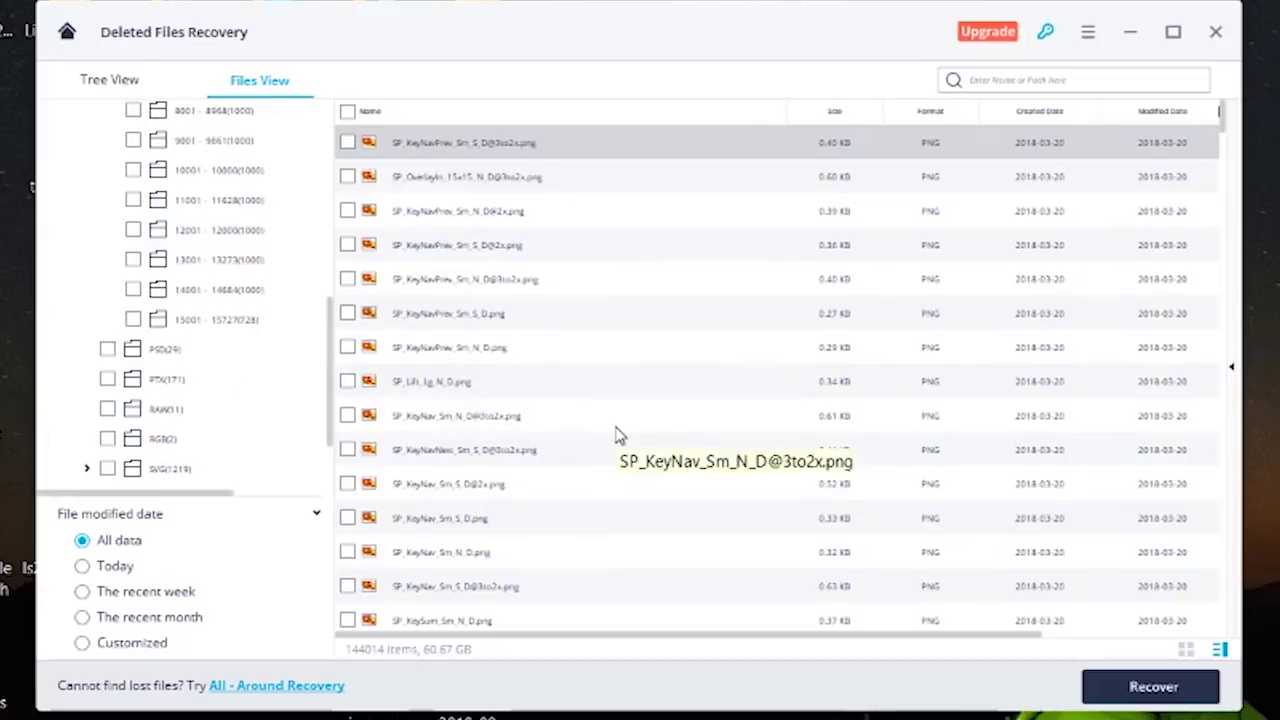
Collapse the PNG folder and the Photo category again
scroll(196, 381, "up", 1)
scroll(196, 381, "up", 1)
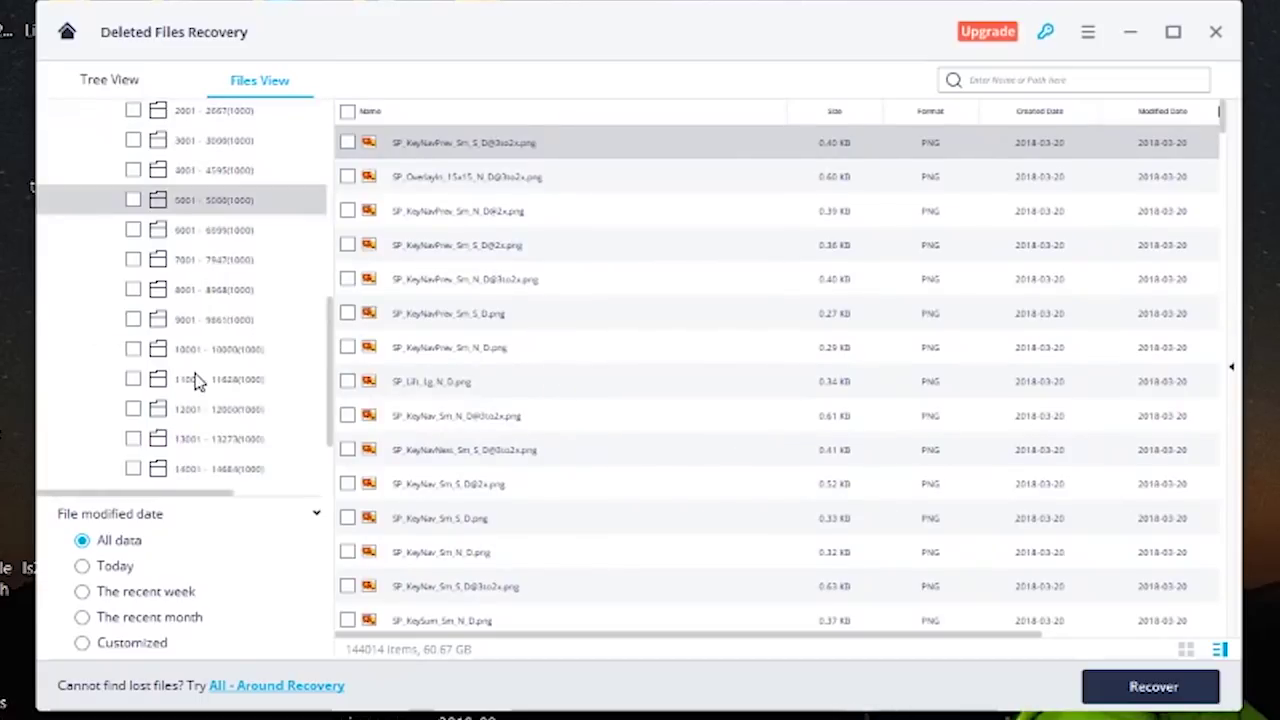
scroll(203, 388, "up", 2)
left_click(97, 273)
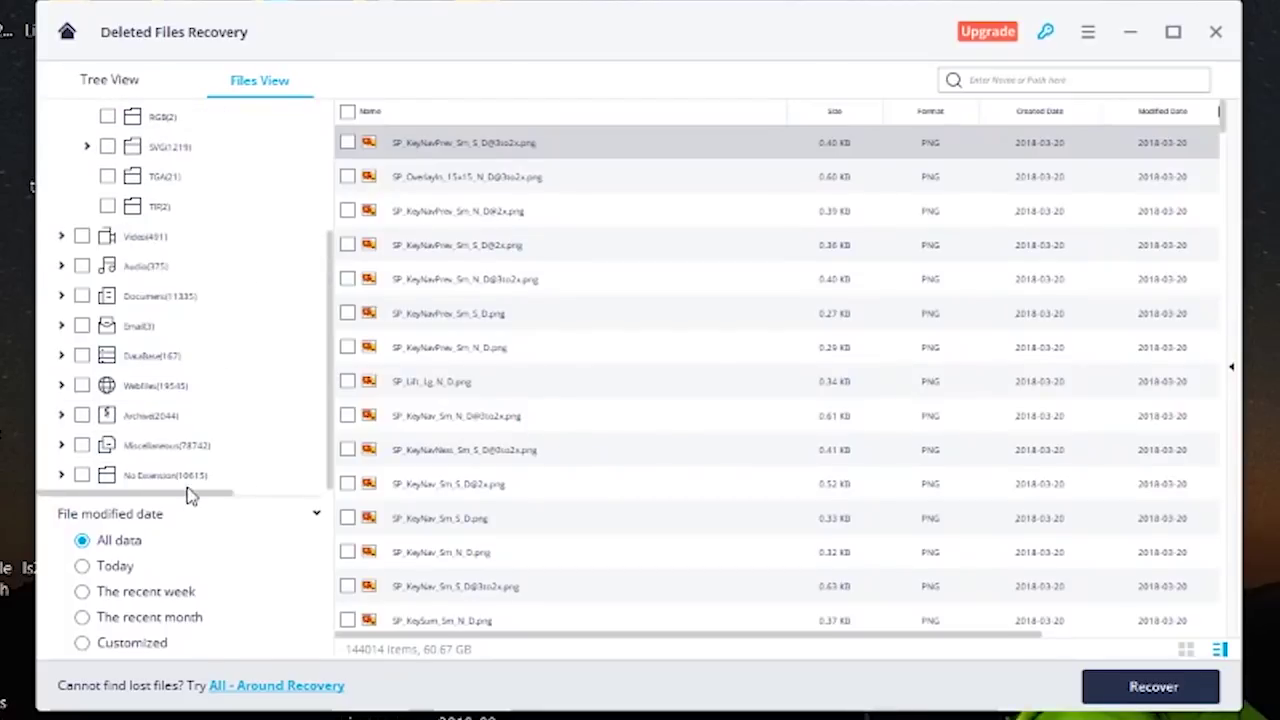
scroll(178, 428, "up", 1)
scroll(195, 432, "up", 5)
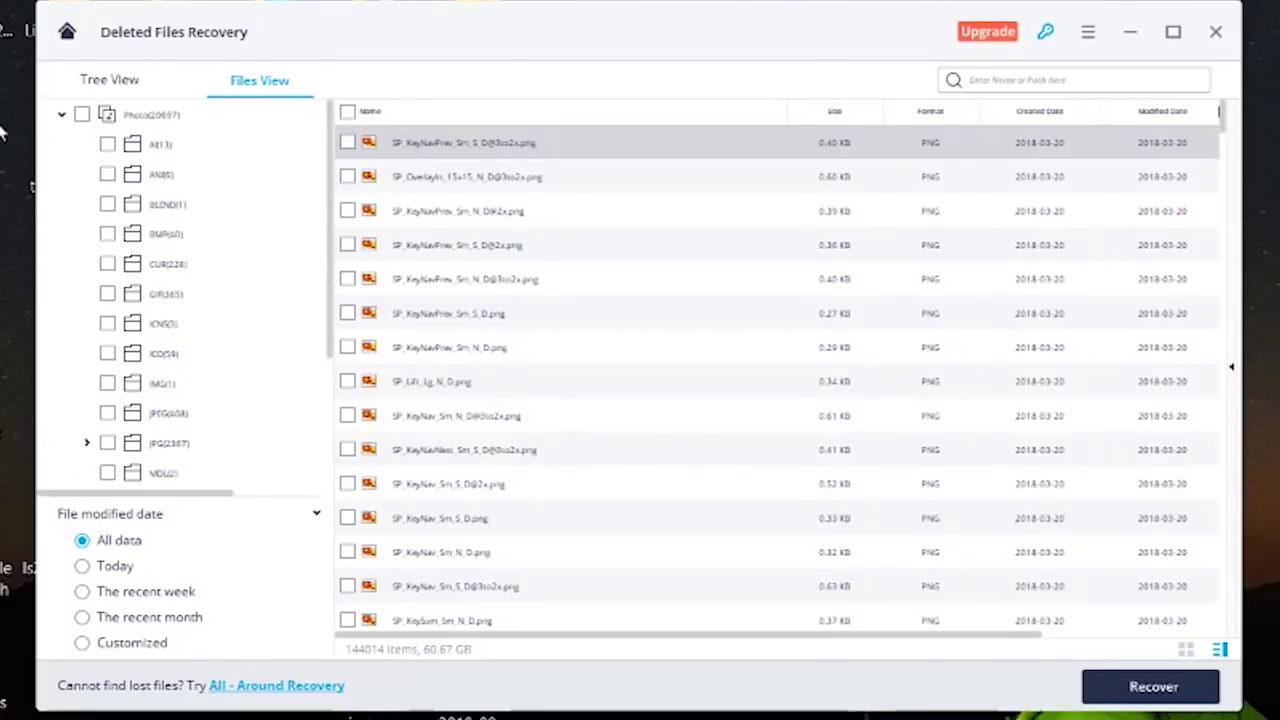
left_click(61, 114)
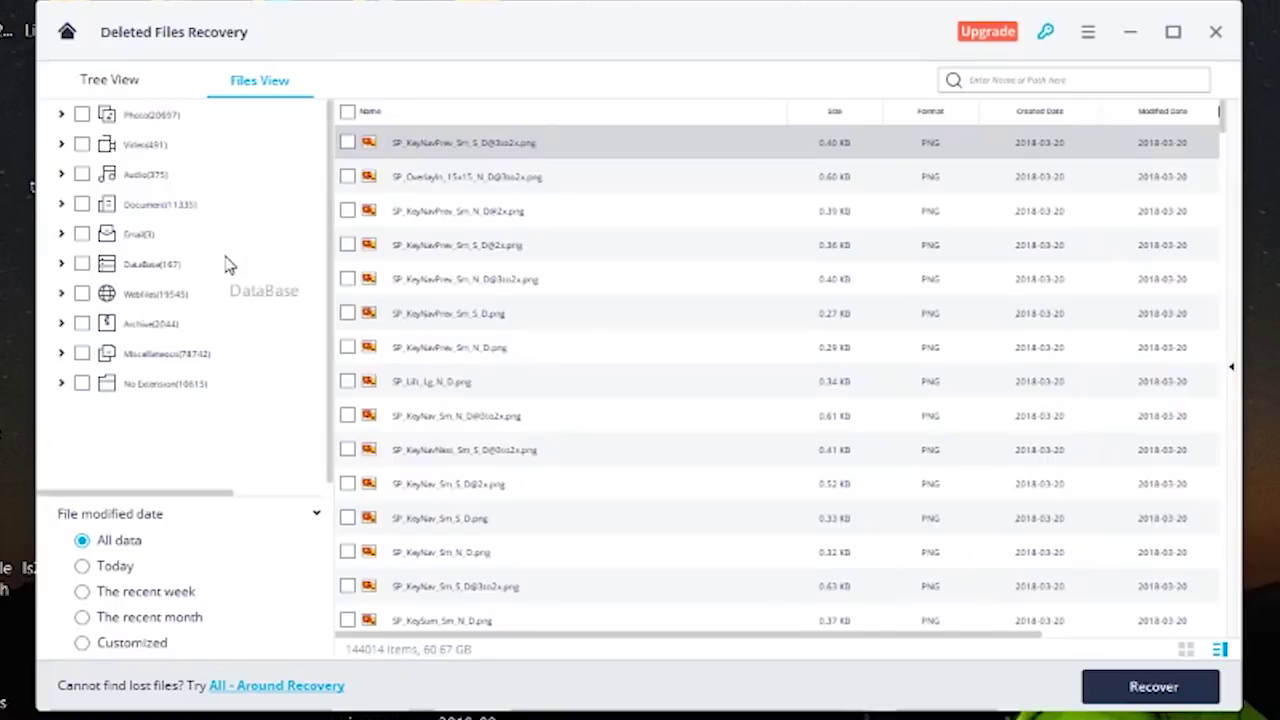